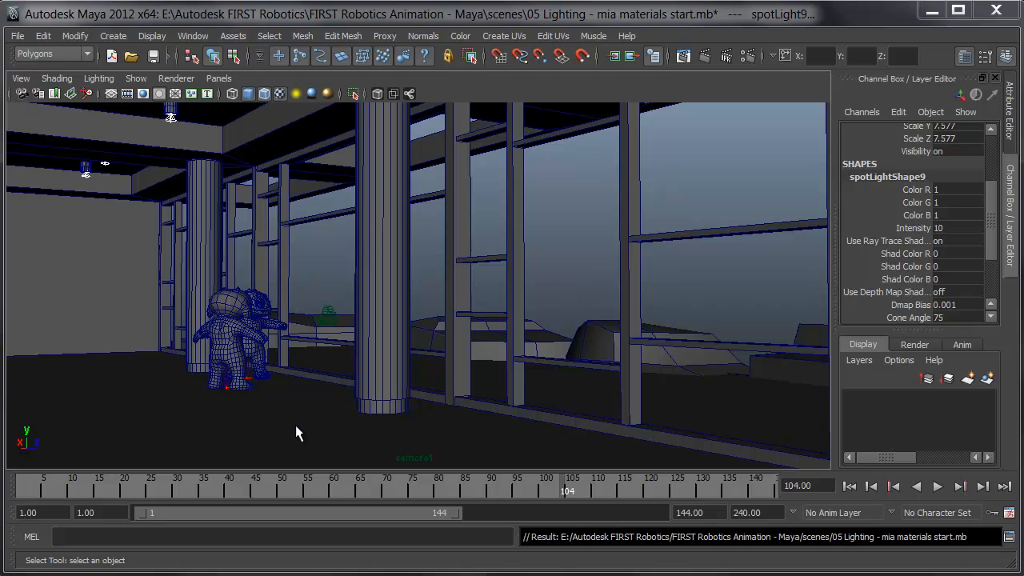
Assign a new mental ray mia_material_x_passes material to the two column shafts
click(370, 164)
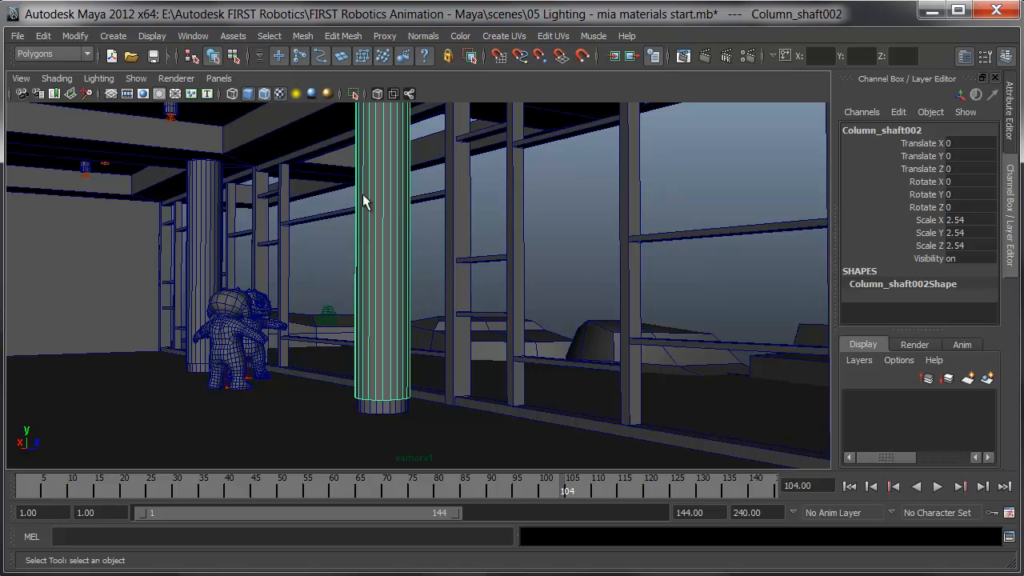
click(194, 197)
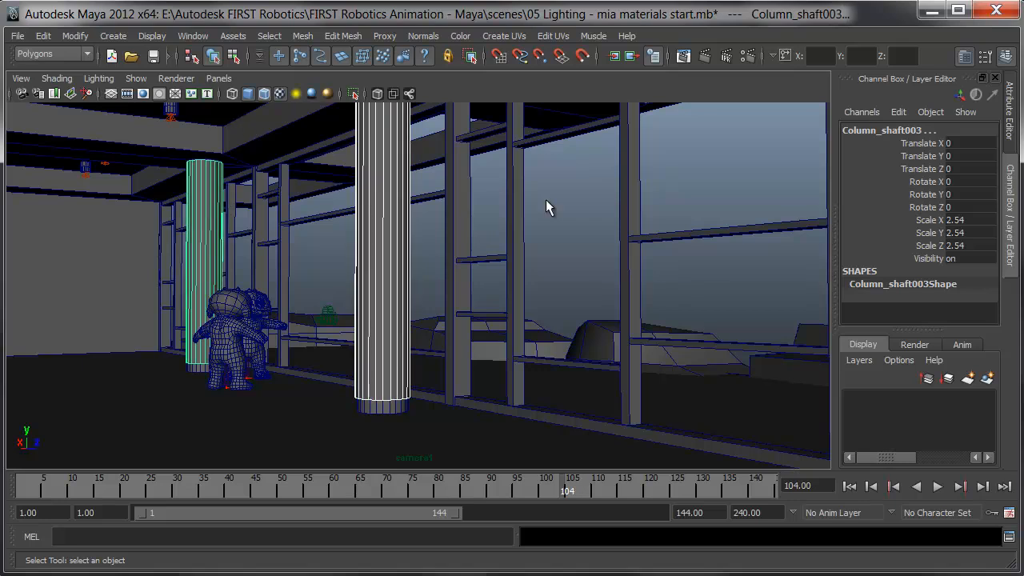
right_drag(359, 111, 394, 347)
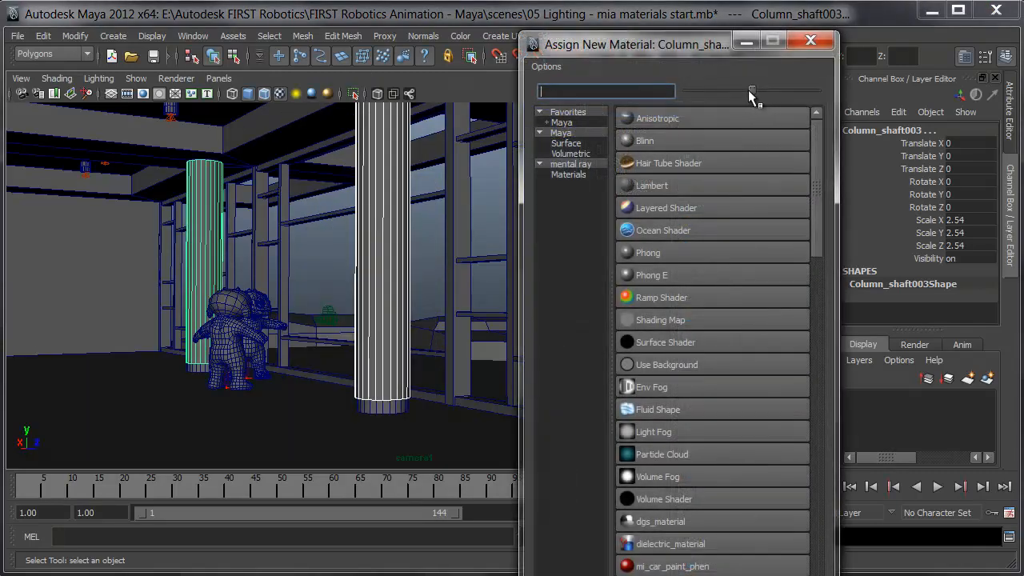
click(572, 177)
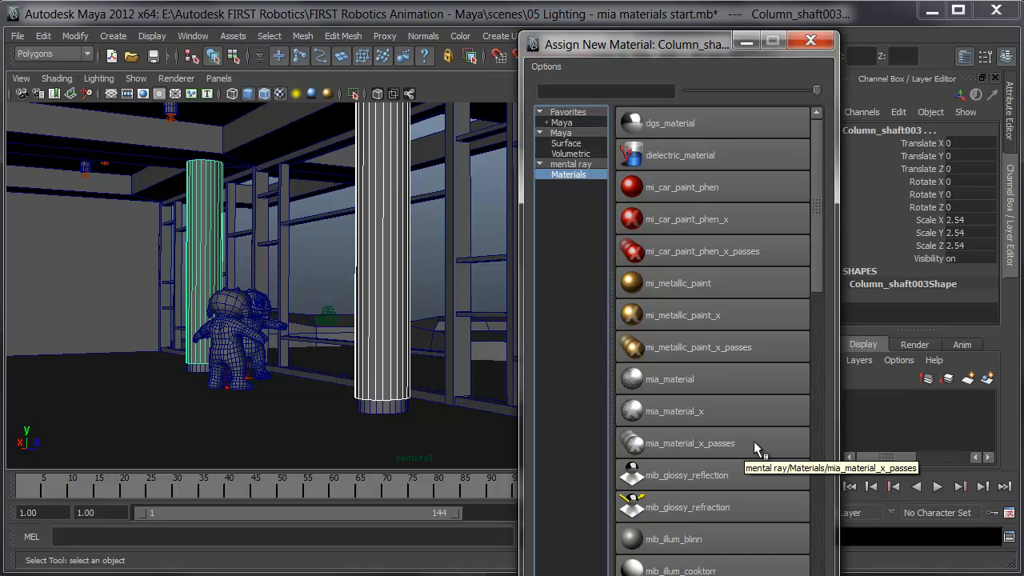
click(753, 441)
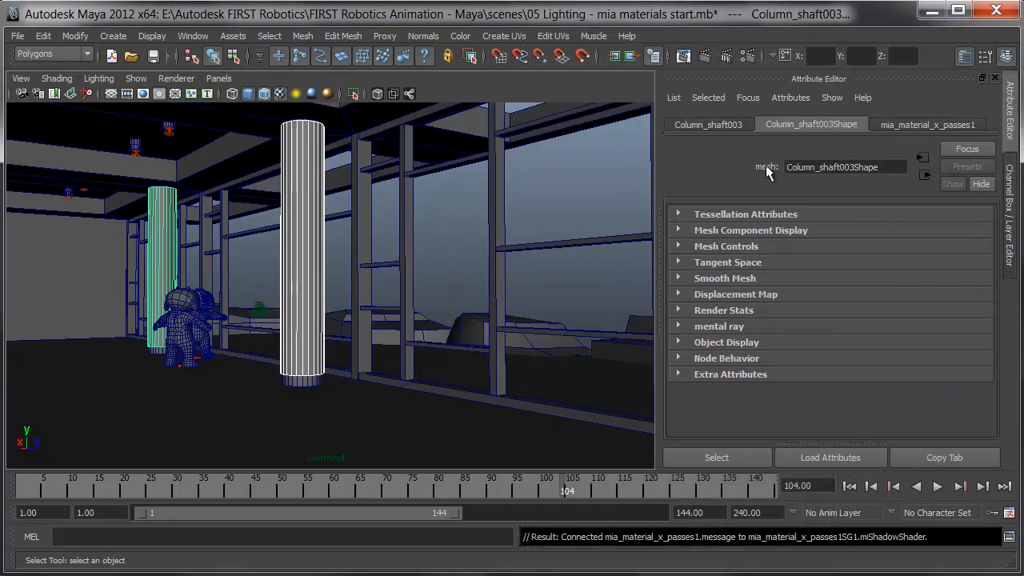
Rename the columns' new material to White_paint_es
click(906, 123)
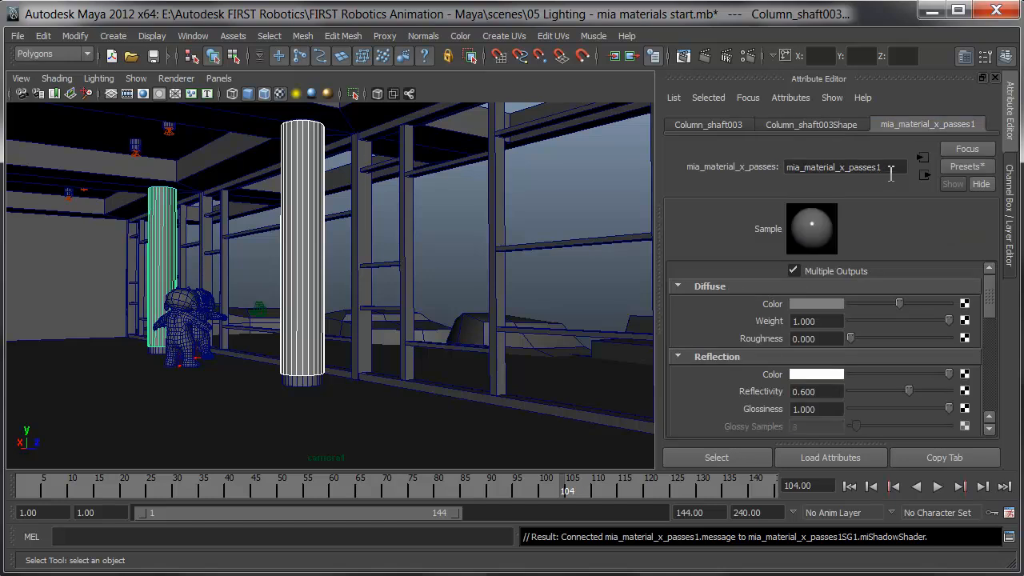
double_click(835, 167)
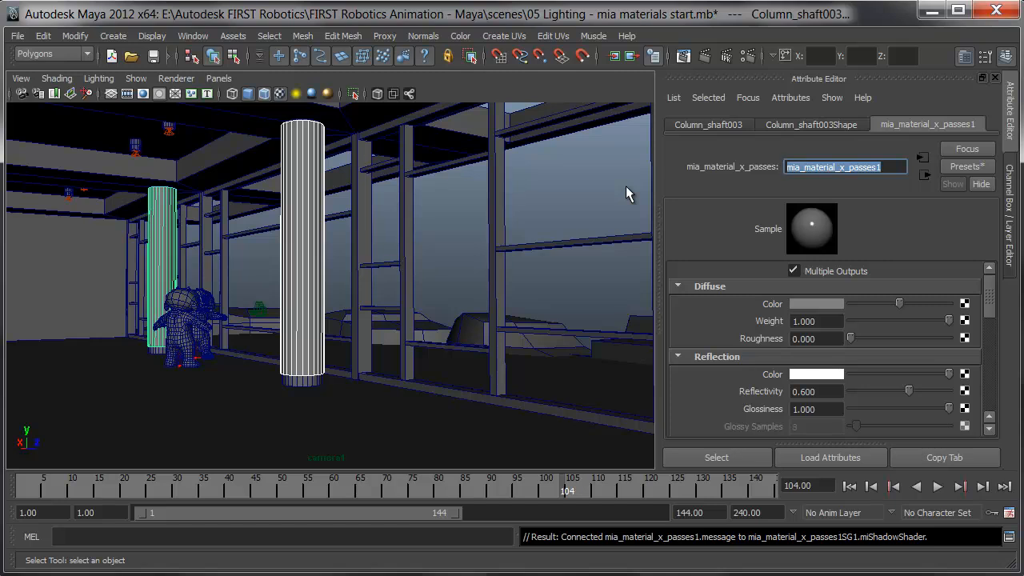
text(White)
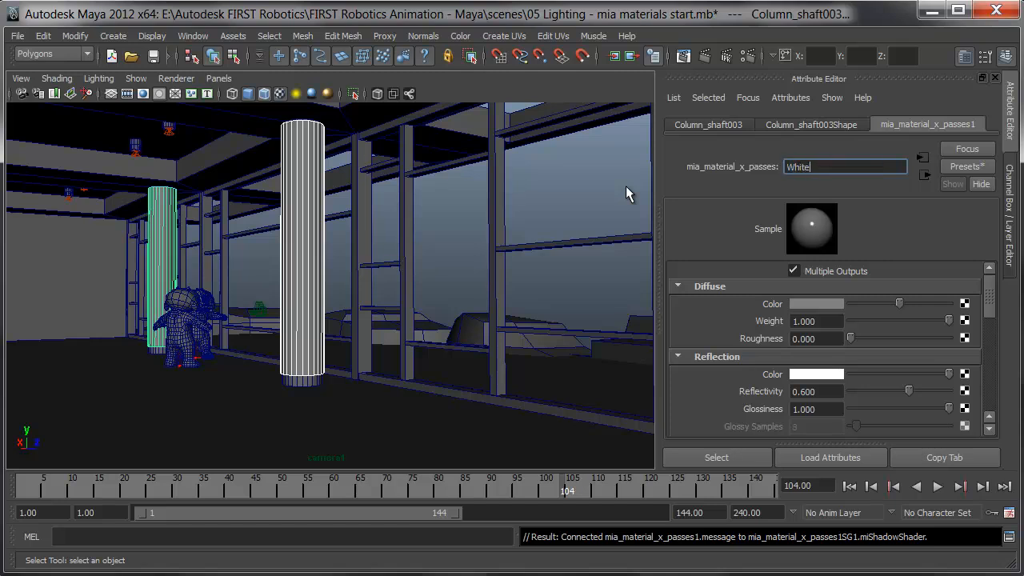
text( paint es)
key(Return)
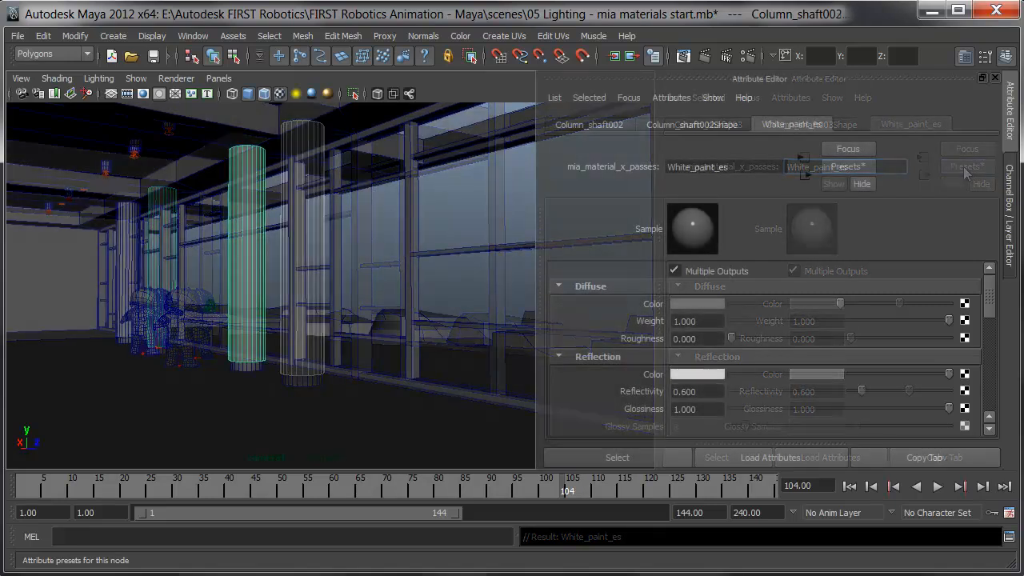
Apply the MatteFinish preset to the column material and set its diffuse color to white
click(832, 168)
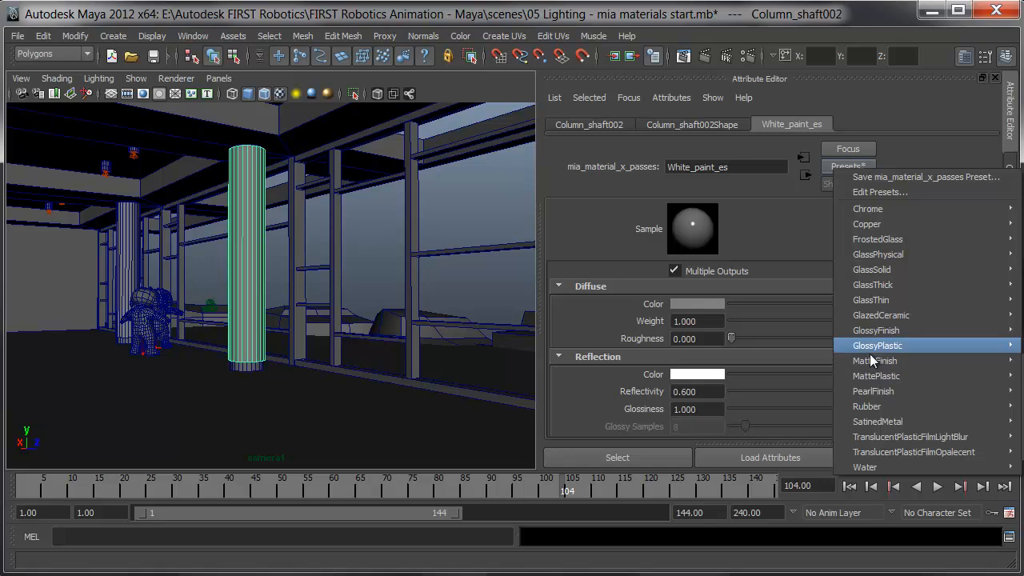
click(1022, 362)
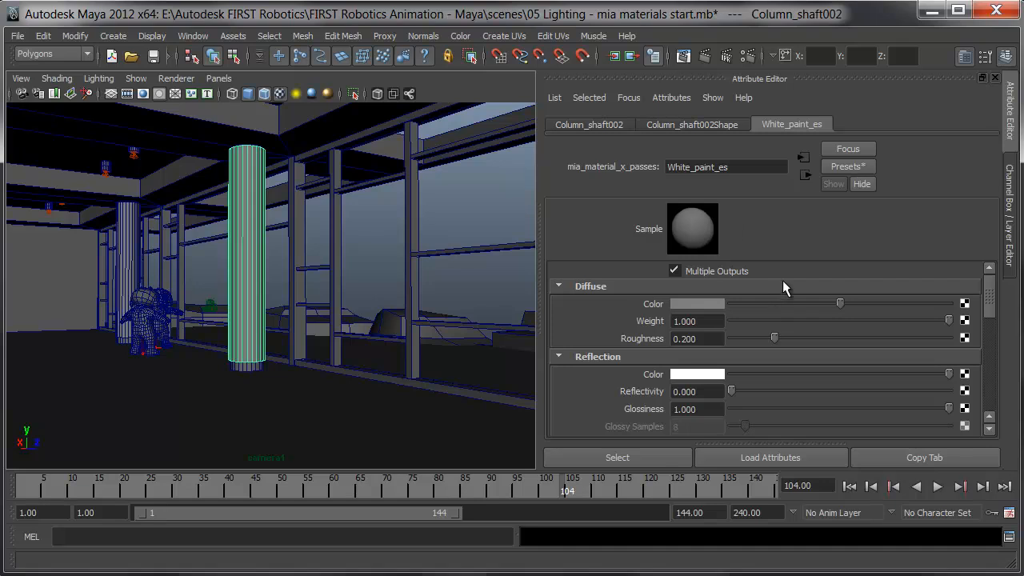
drag(840, 303, 950, 304)
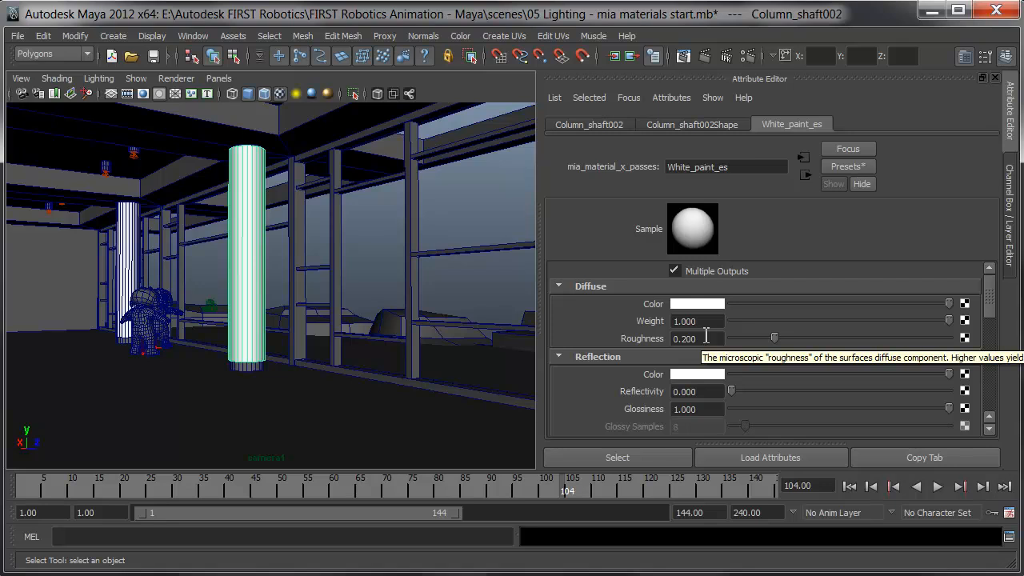
Set the column material's Reflectivity and reflection Glossiness to 0.25 and enable Highlights Only
click(700, 391)
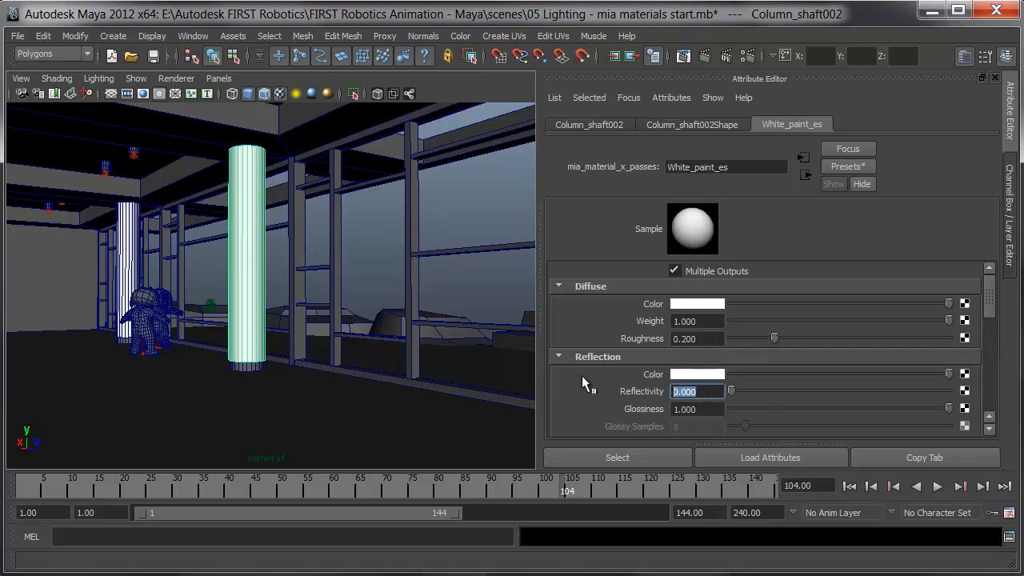
text(.25)
key(Tab)
text(.)
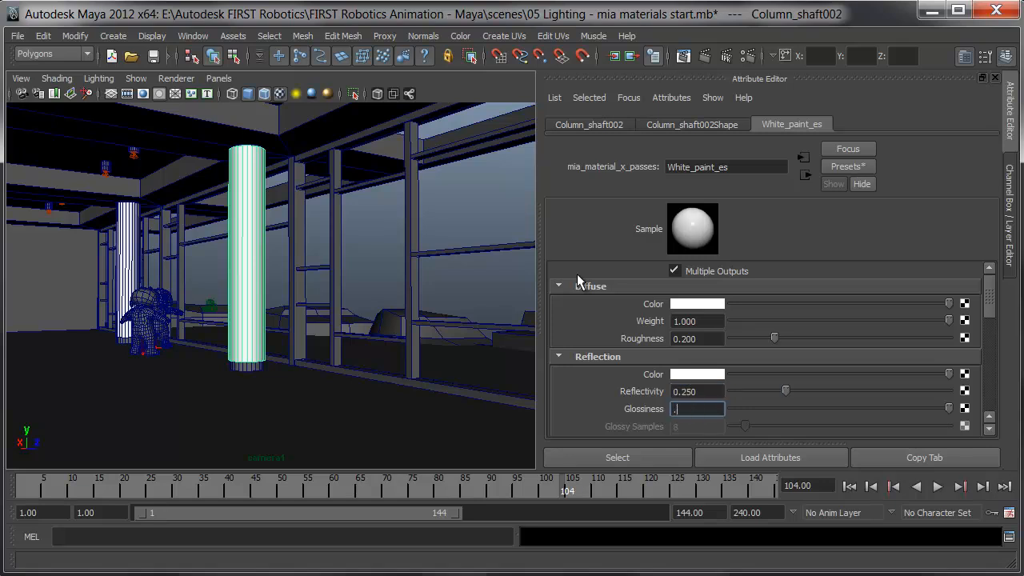
text(25)
key(Tab)
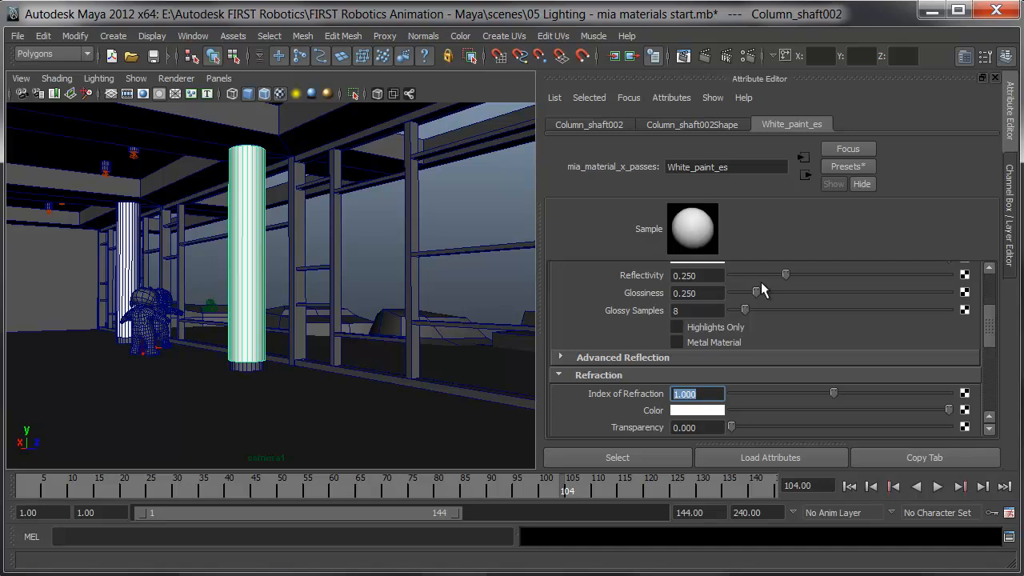
scroll(993, 330, up, 2)
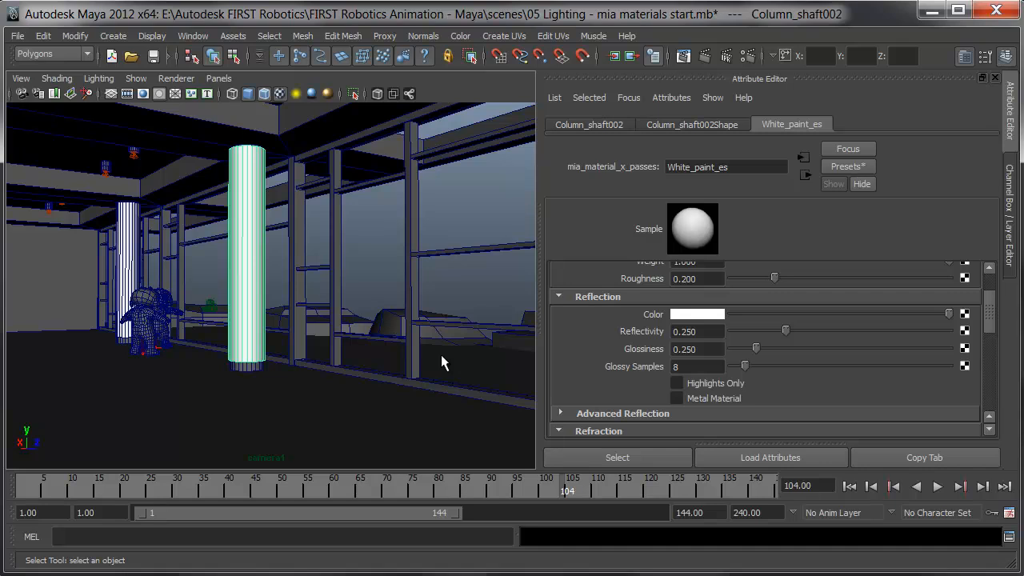
click(682, 383)
Assign a new mental ray mia_material_x_passes material to the floor
click(286, 127)
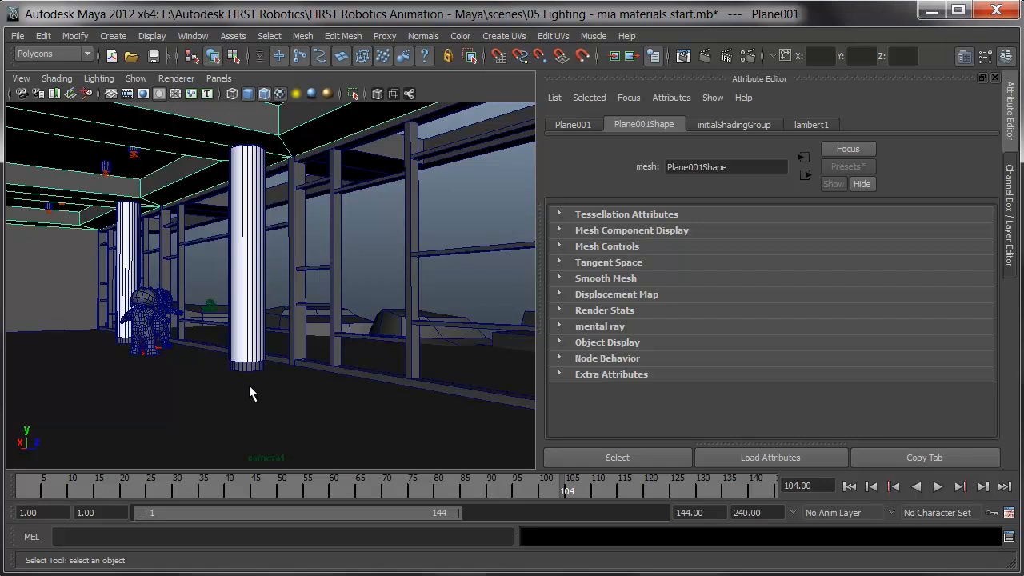
click(300, 391)
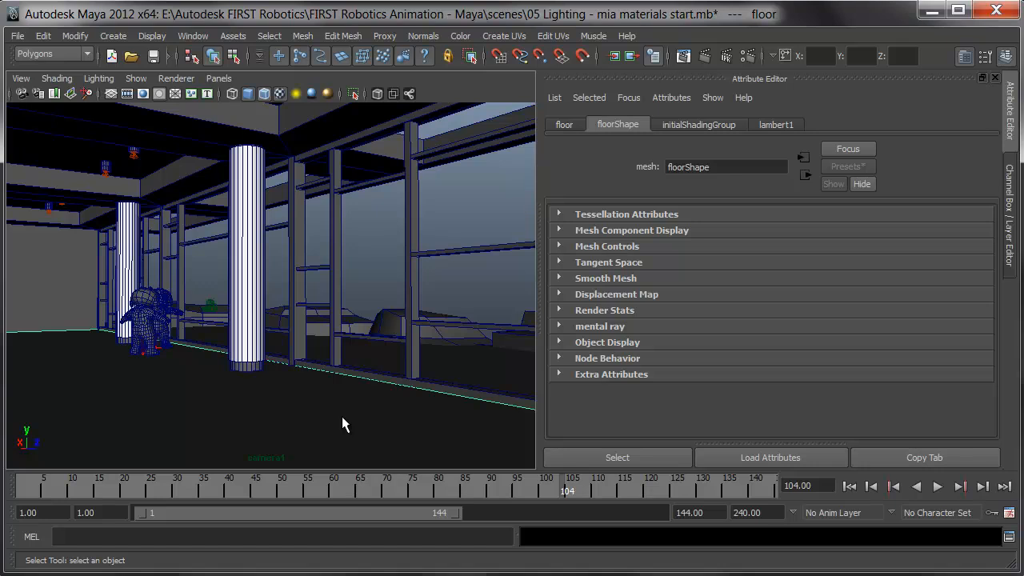
right_drag(297, 177, 282, 411)
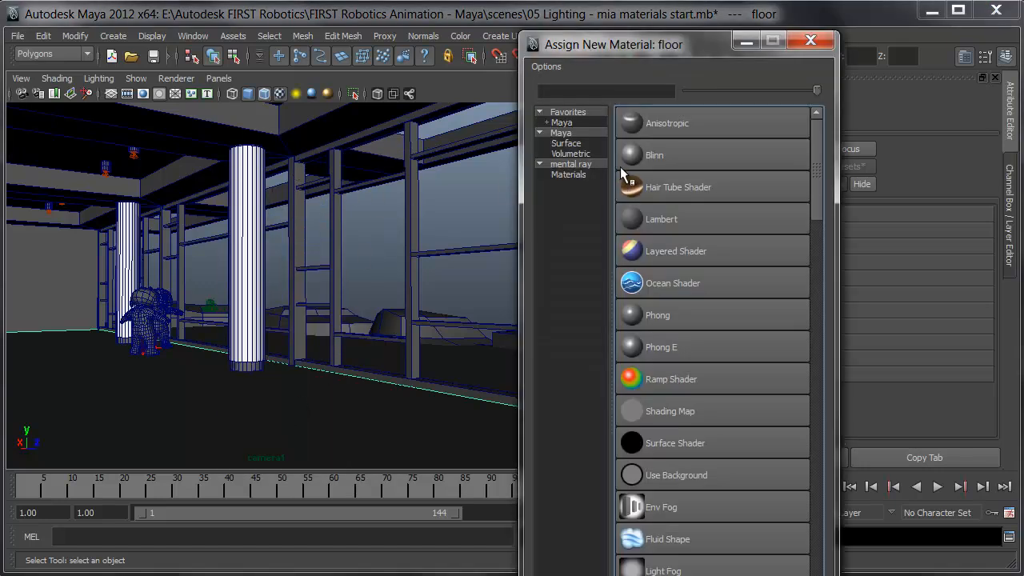
click(563, 175)
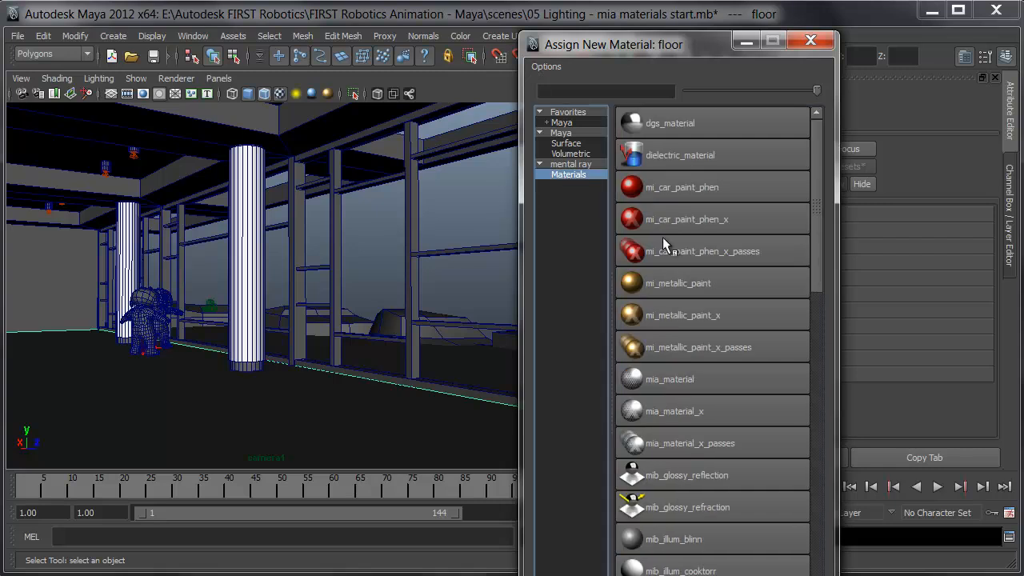
click(685, 447)
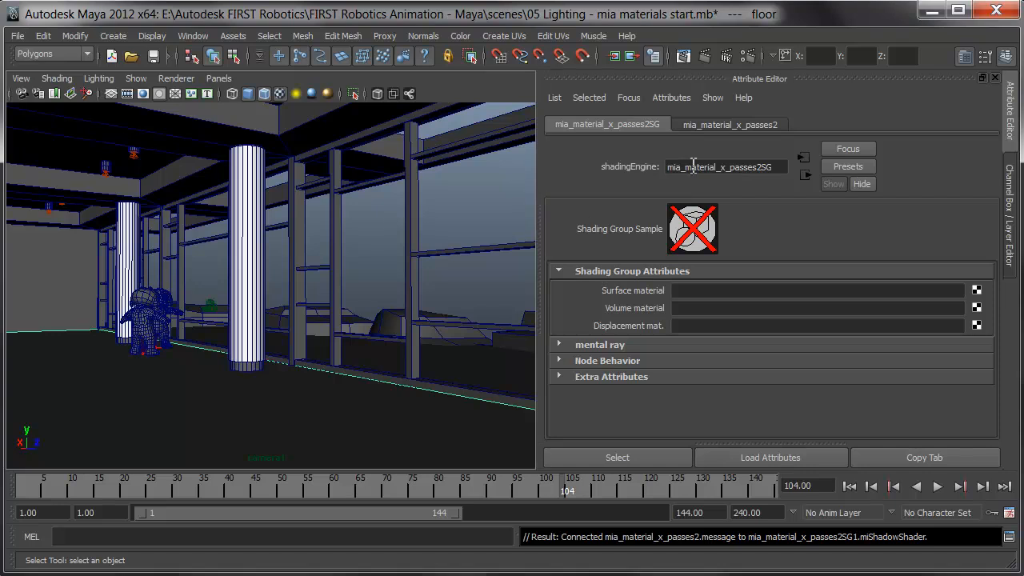
Apply the PearlFinish preset to the floor's new material
click(703, 125)
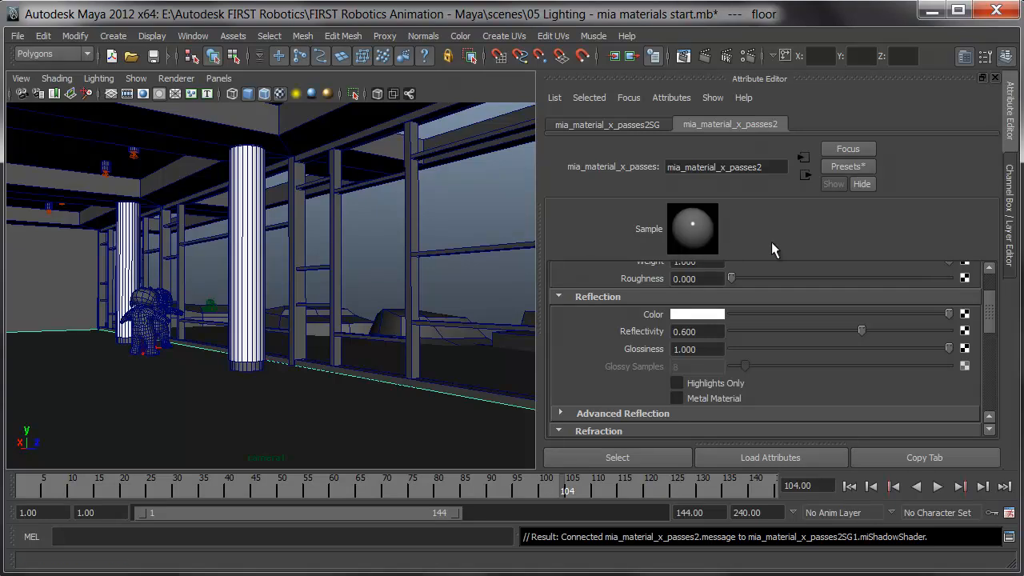
scroll(836, 383, up, 3)
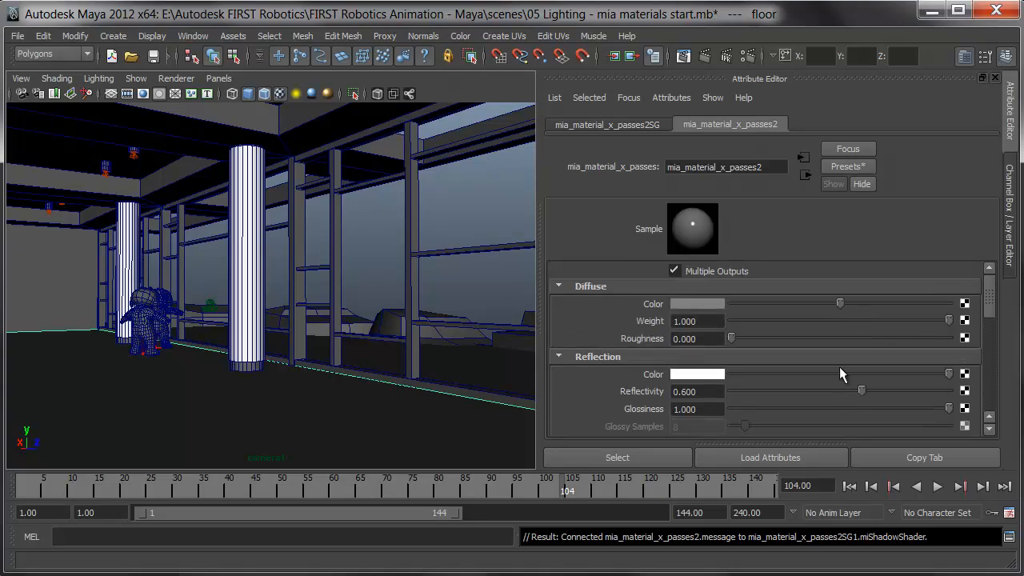
click(840, 166)
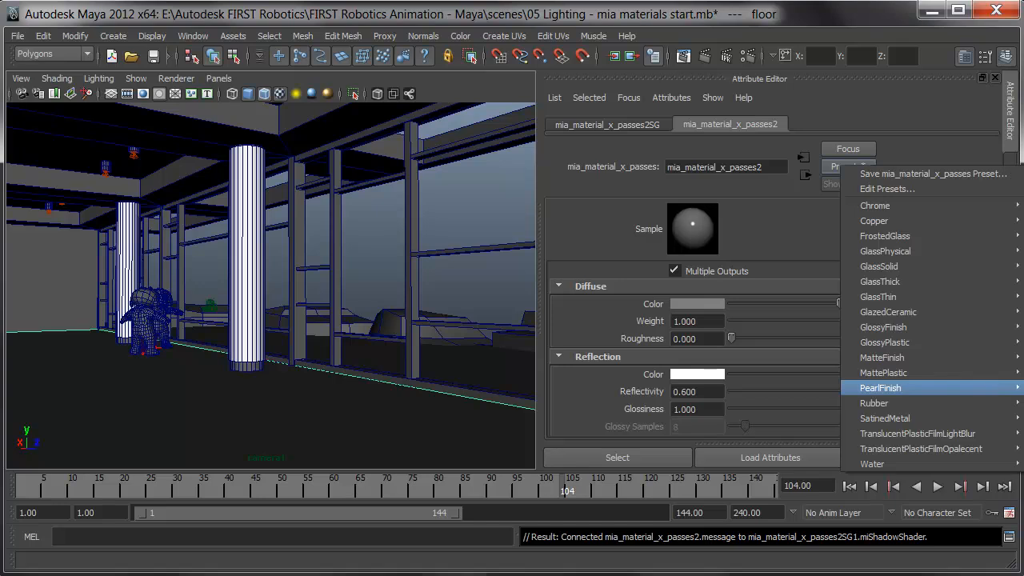
click(991, 384)
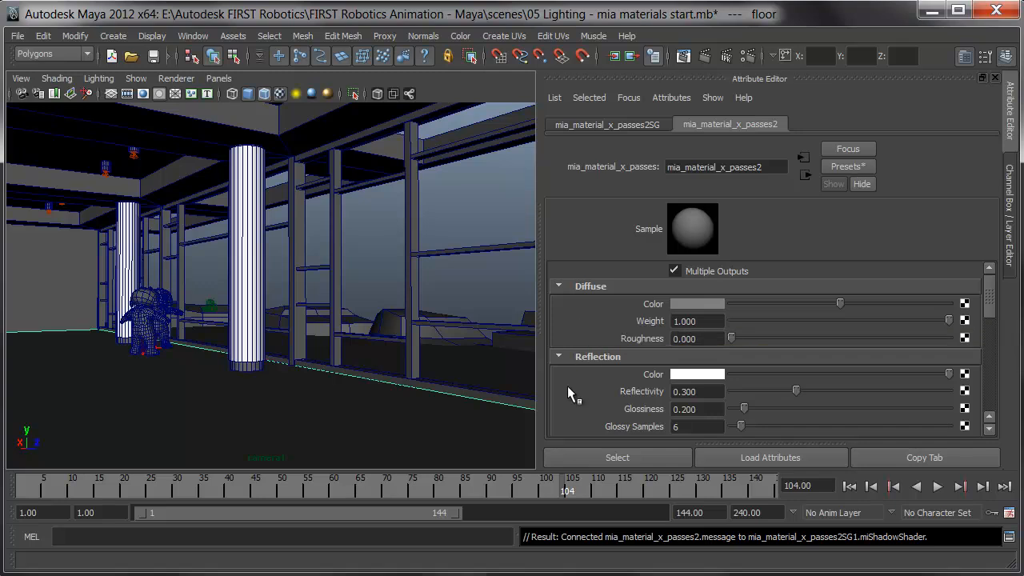
Set the floor material's diffuse Roughness to 0.1 and its Reflectivity and reflection Glossiness to 0.45
click(716, 339)
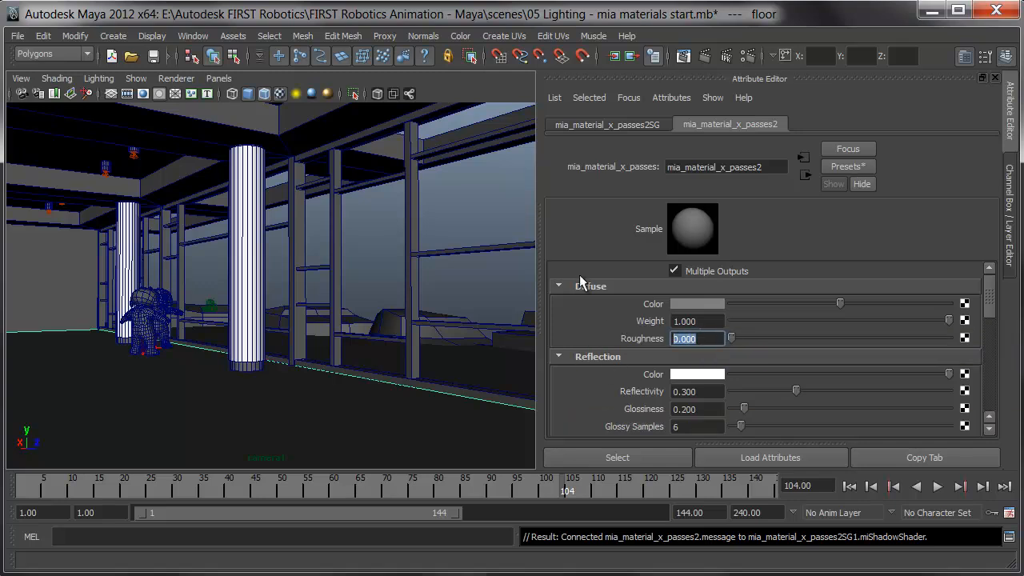
text(0.1)
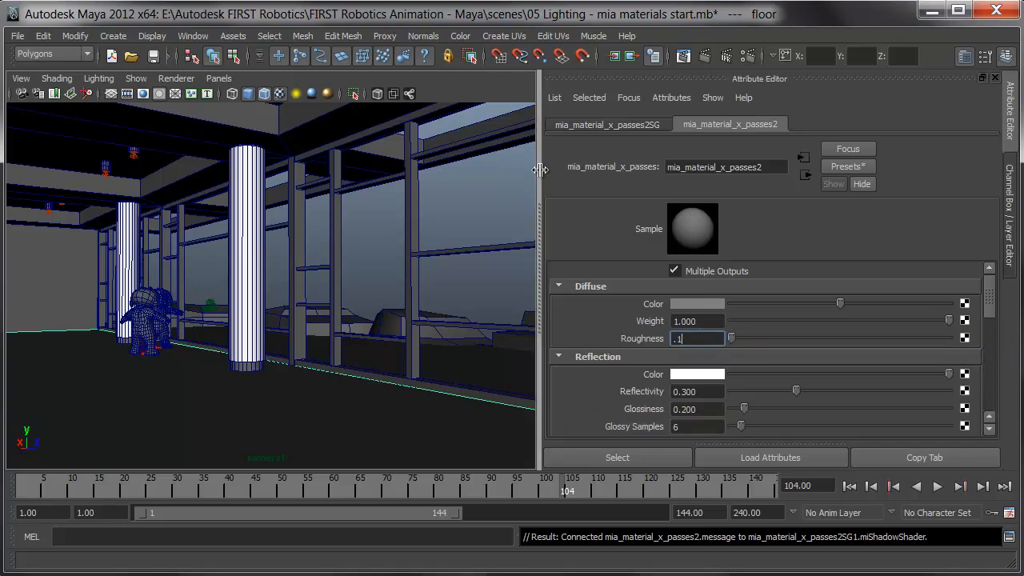
key(Tab)
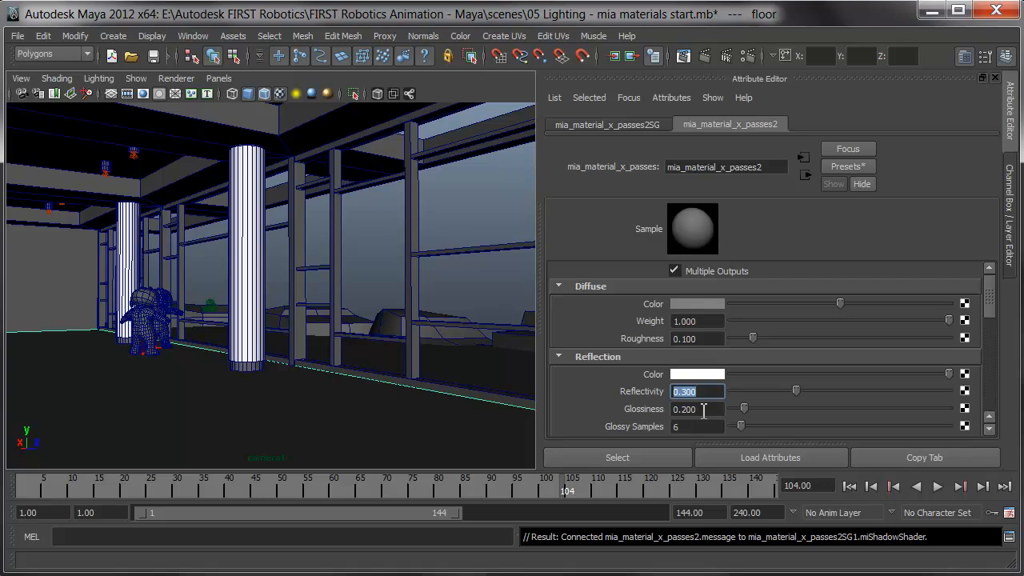
text(0.45)
key(Tab)
text(.)
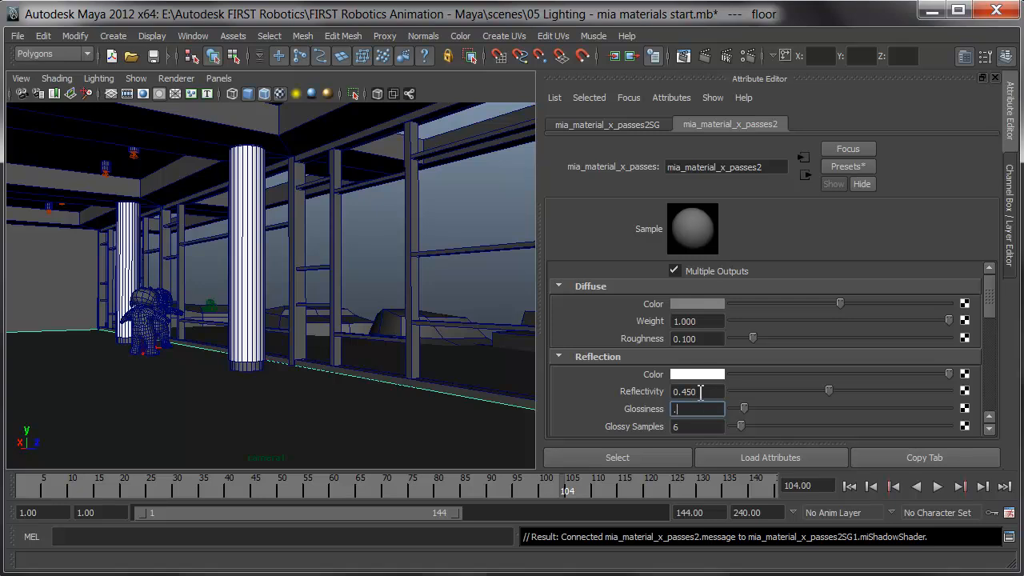
text(45)
key(Tab)
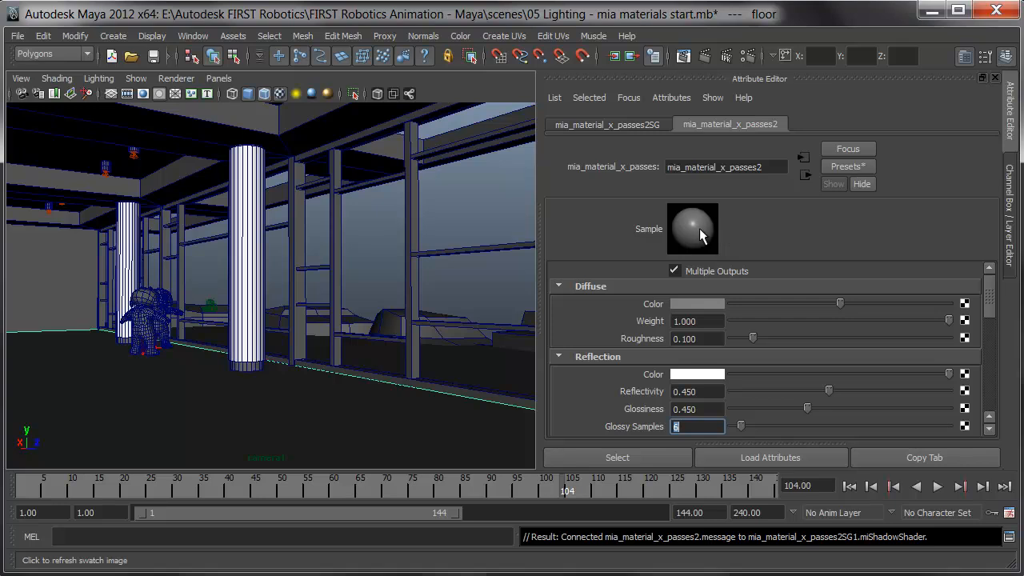
Set the floor material's interpolation Grid Density to 1 (same as rendering)
scroll(836, 343, down, 3)
scroll(841, 335, down, 5)
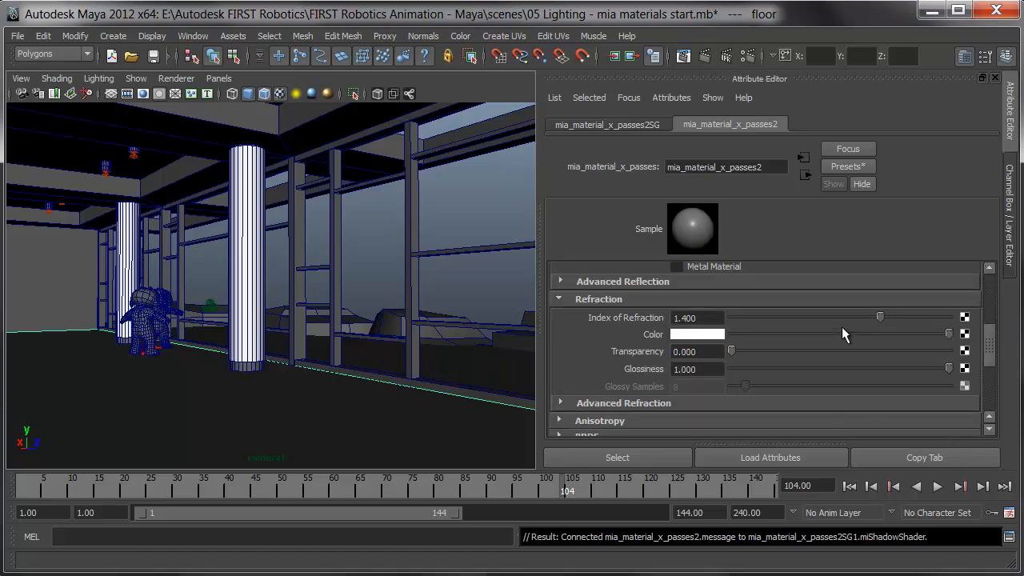
click(604, 356)
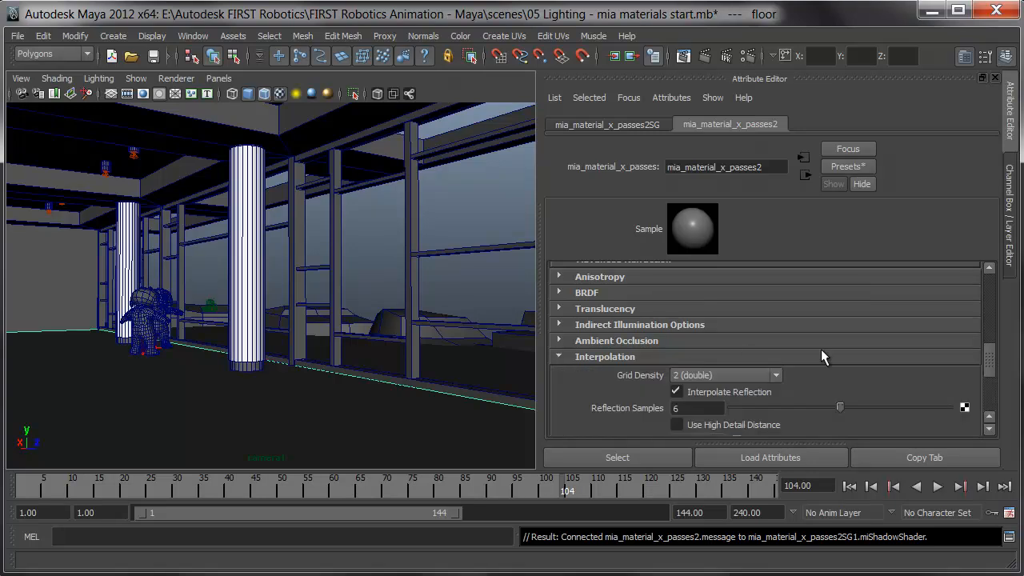
scroll(839, 344, down, 3)
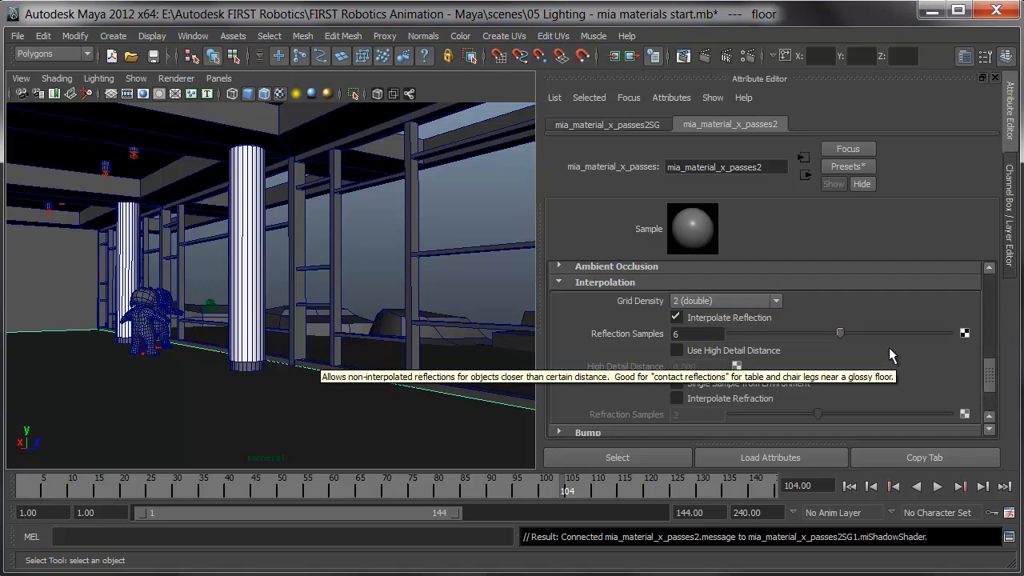
click(775, 300)
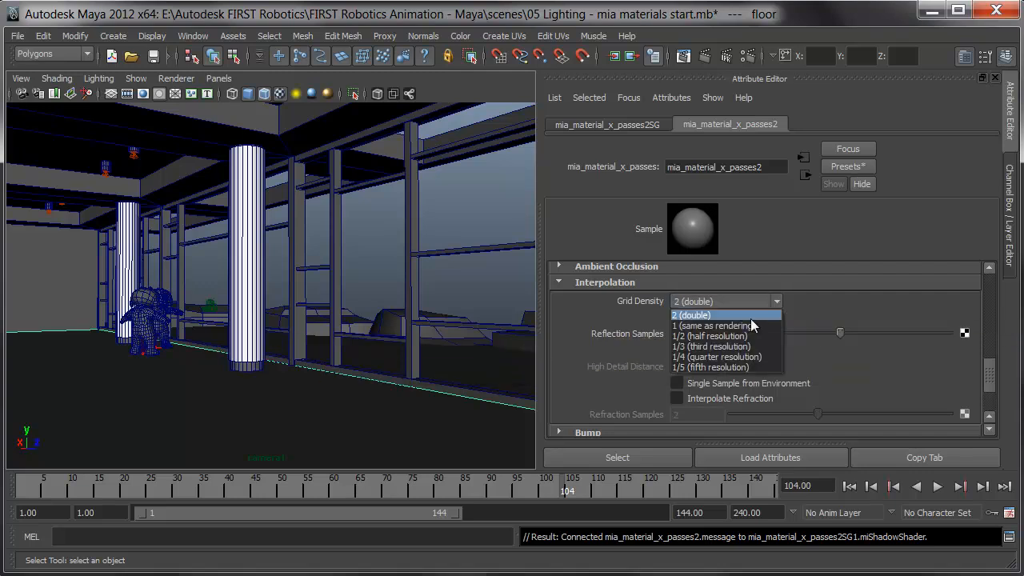
click(749, 325)
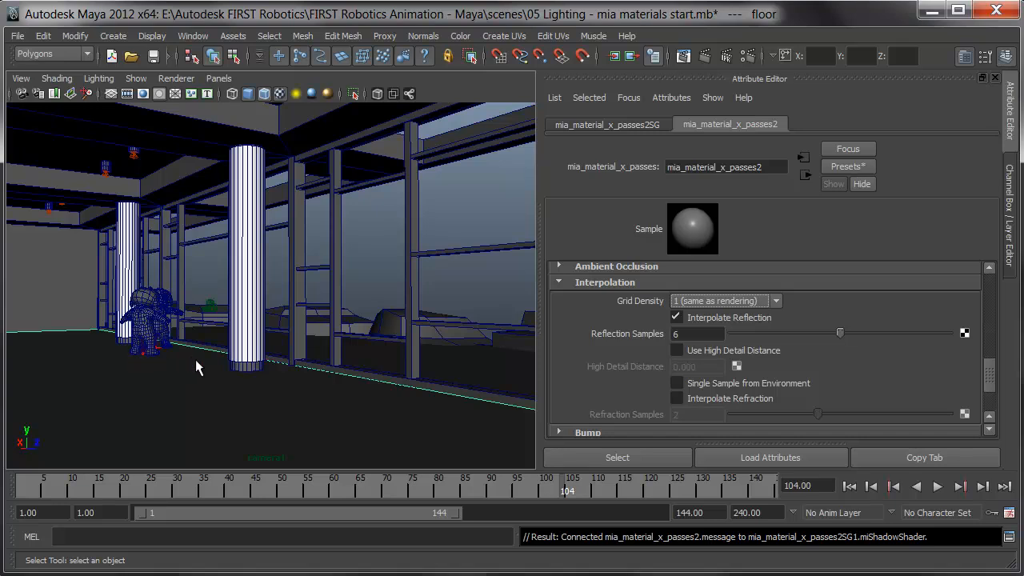
Enable Use High Detail Distance for the floor material's interpolation and set the High Detail Distance to 24
click(696, 350)
click(706, 368)
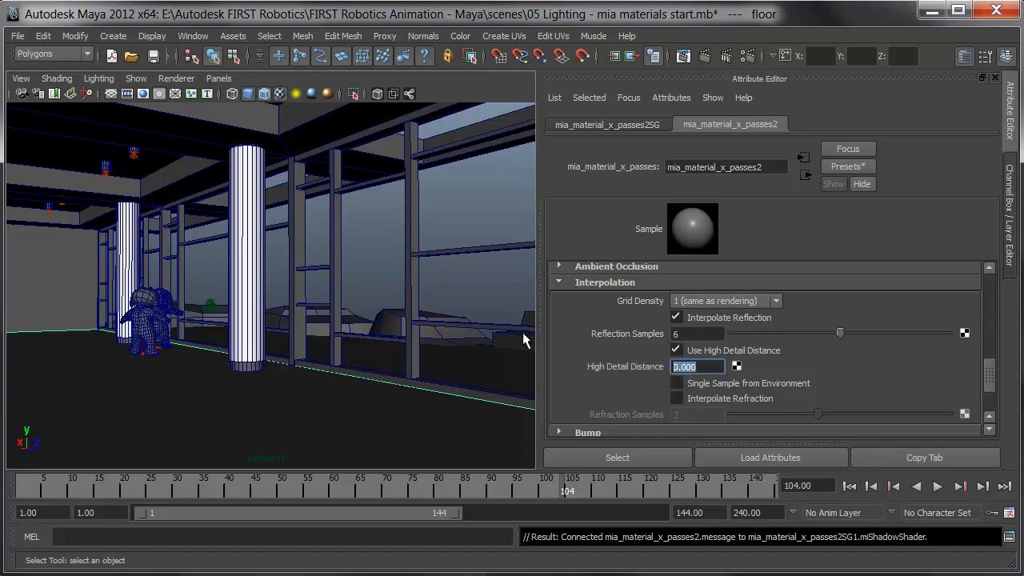
text(24)
key(Return)
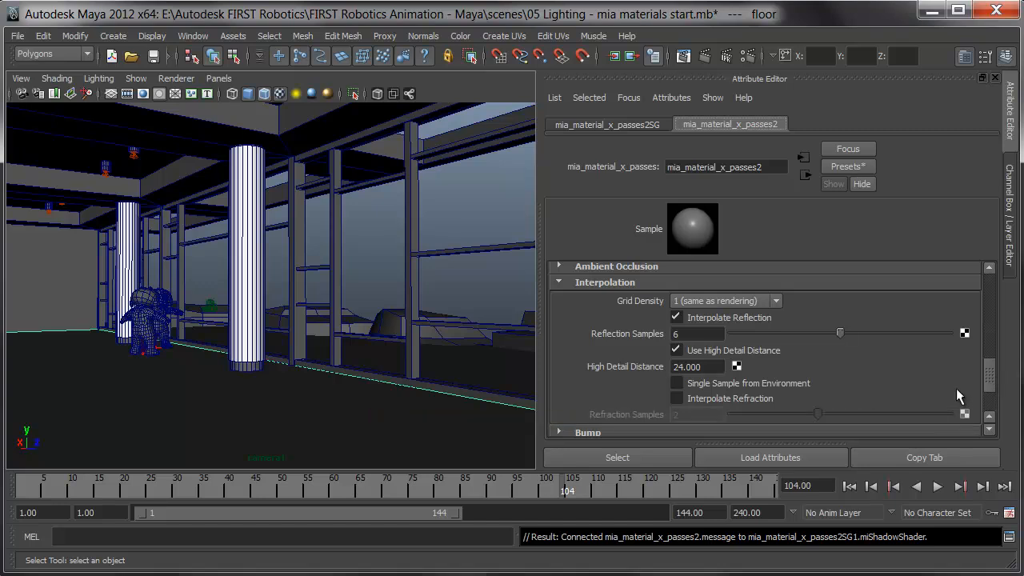
Darken the floor material's diffuse color to a V of 0.225 and slightly adjust its saturation and hue
drag(989, 380, 989, 292)
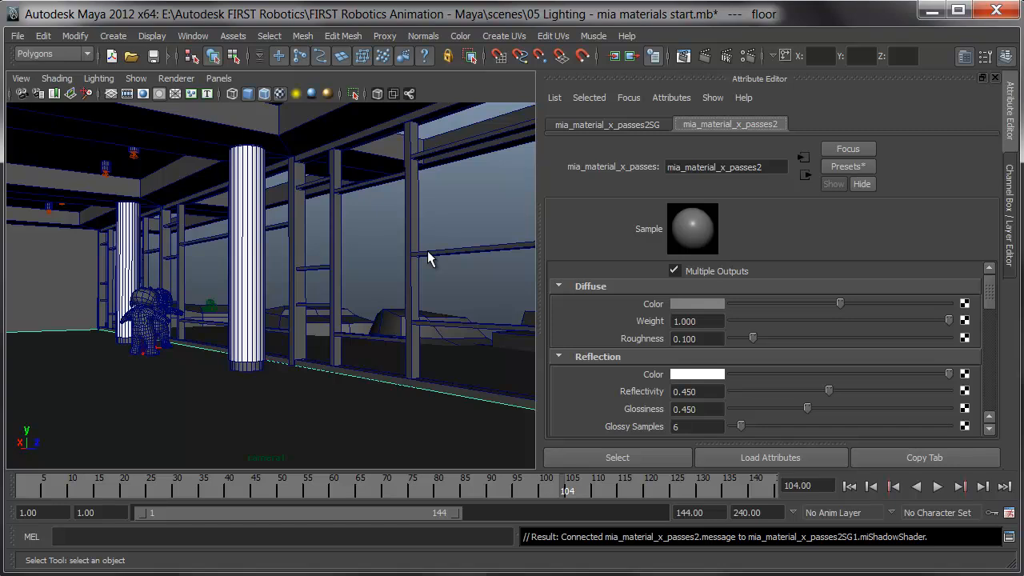
click(691, 303)
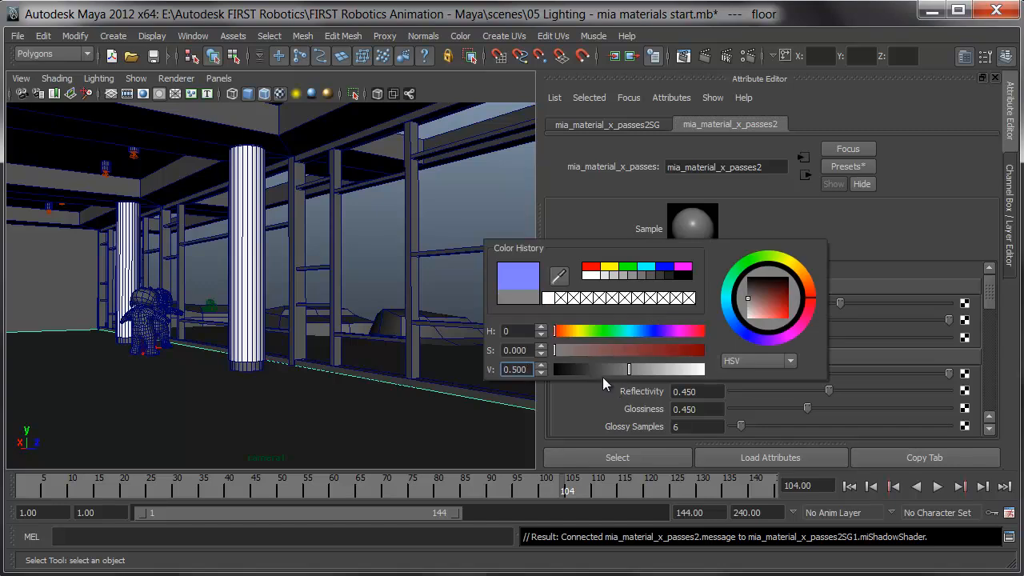
drag(607, 372, 590, 373)
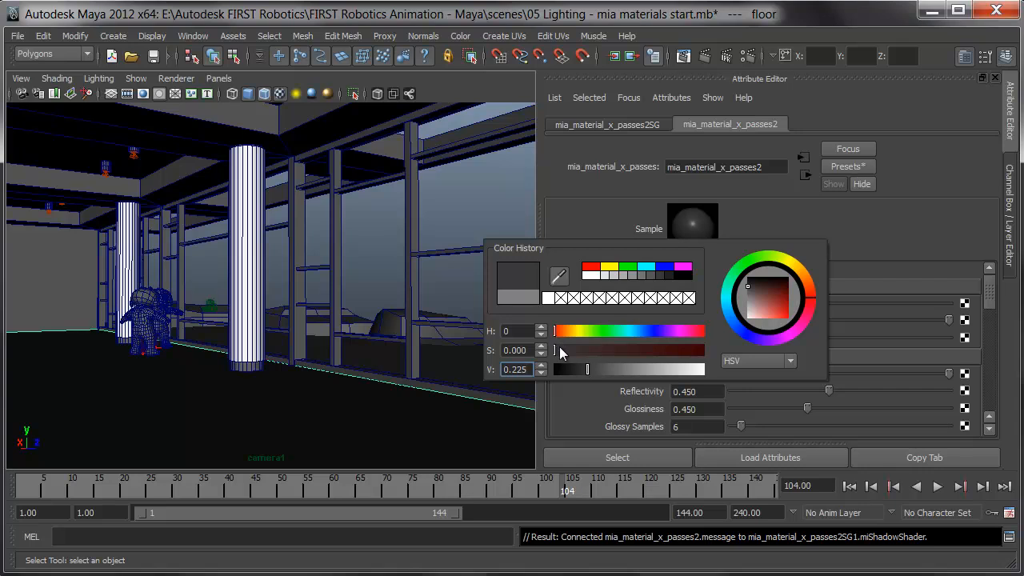
mouse_move(562, 350)
mouse_down()
mouse_move(592, 360)
mouse_move(560, 334)
mouse_move(571, 332)
mouse_up()
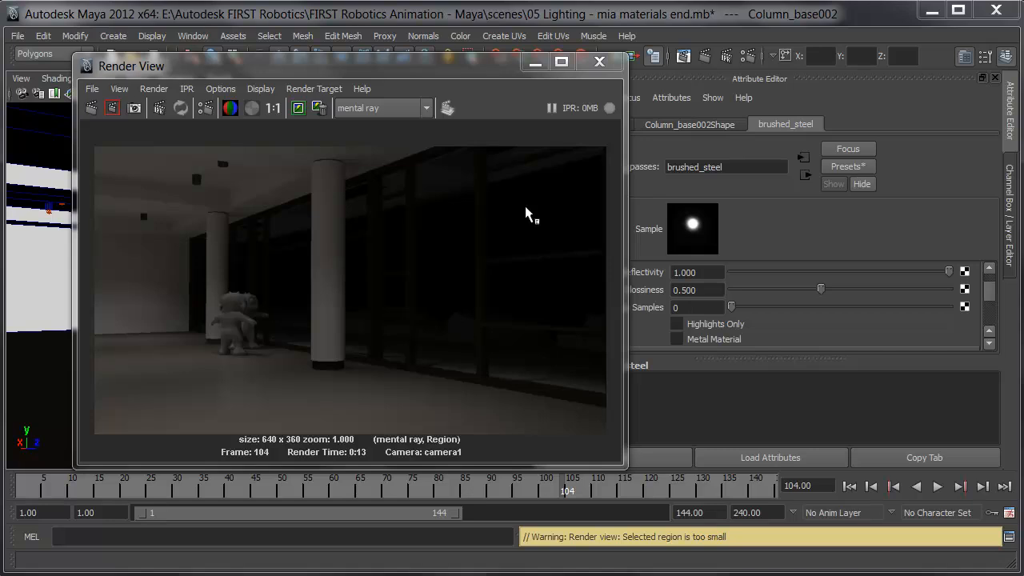
Close the rendered image and examine the brushed_steel material's available presets and its diffuse, reflection and refraction settings
click(599, 61)
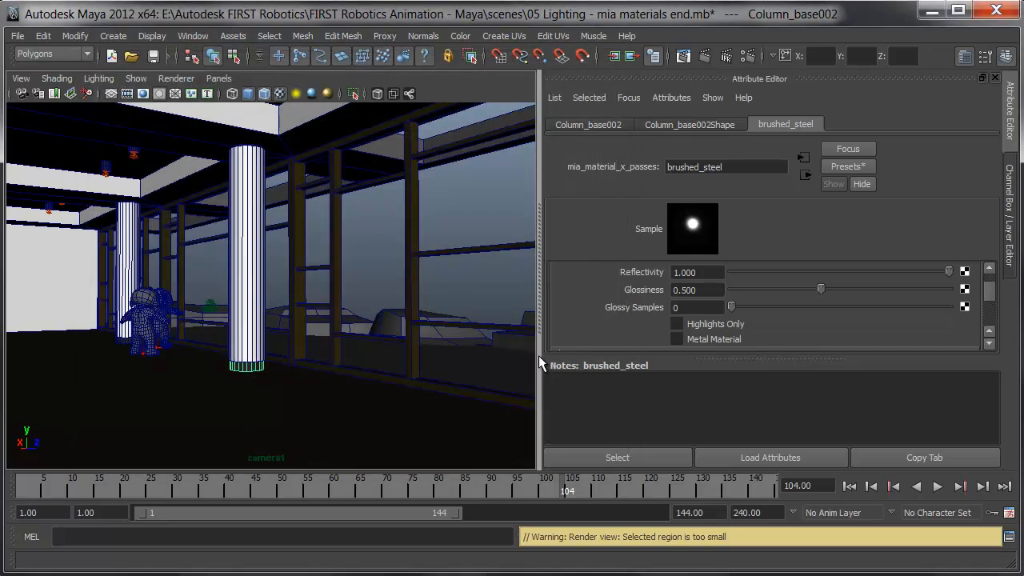
click(847, 166)
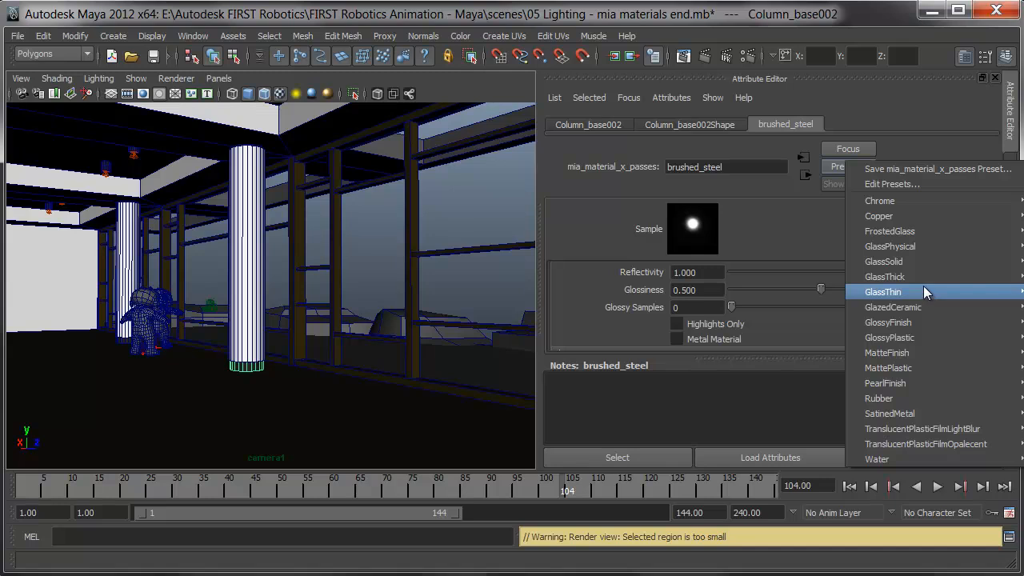
click(803, 226)
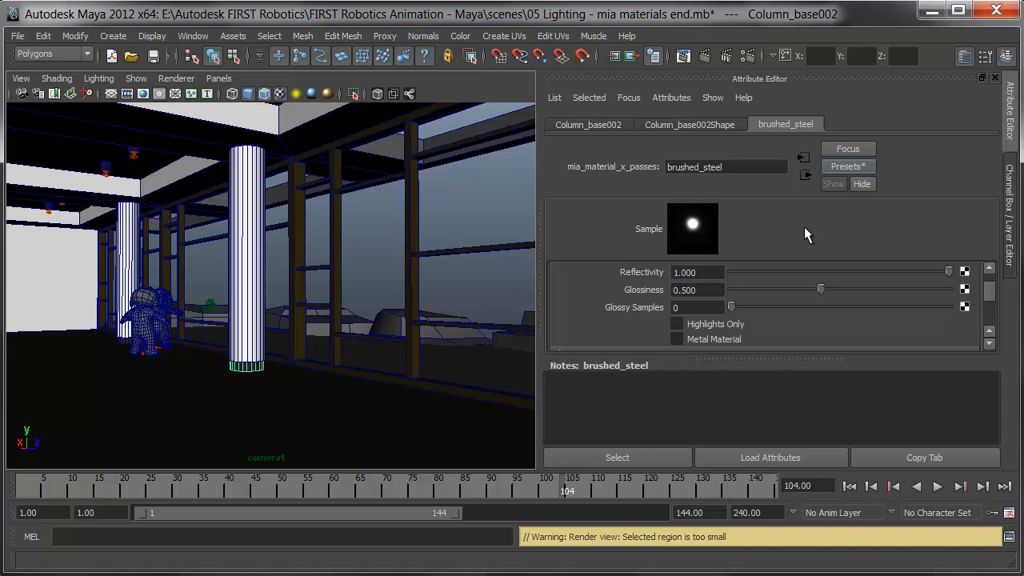
scroll(828, 317, up, 3)
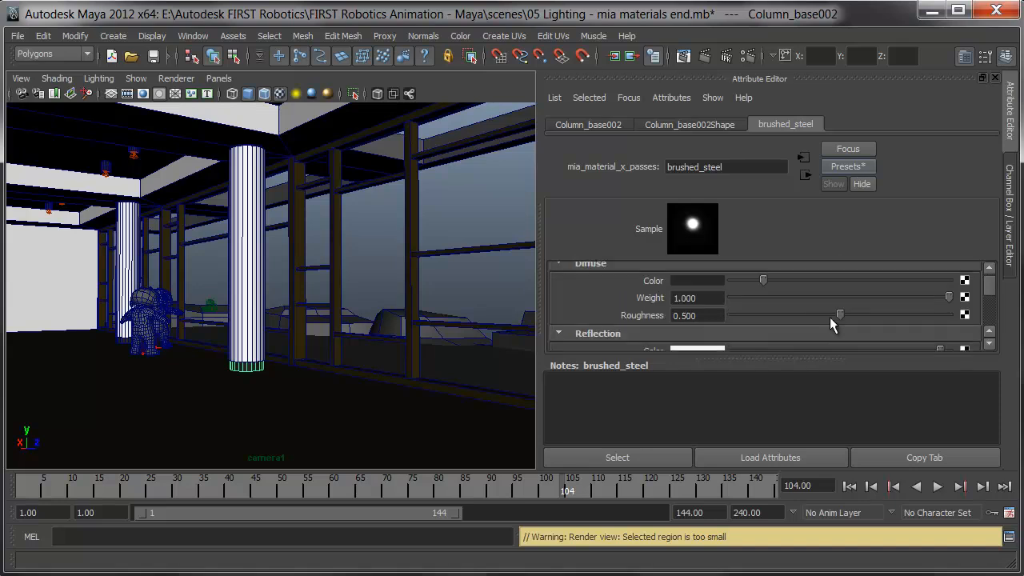
scroll(834, 316, up, 1)
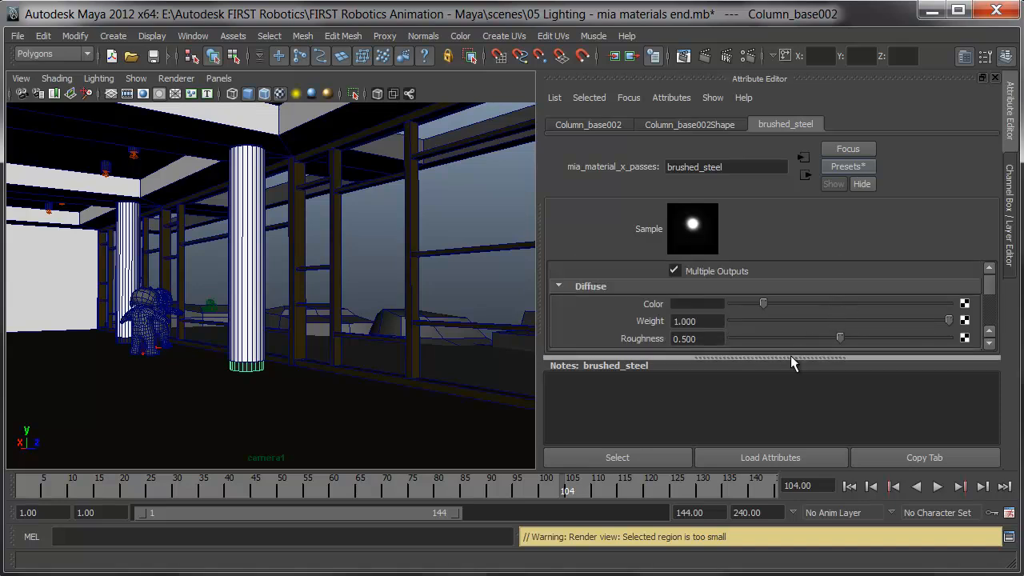
drag(800, 371, 804, 404)
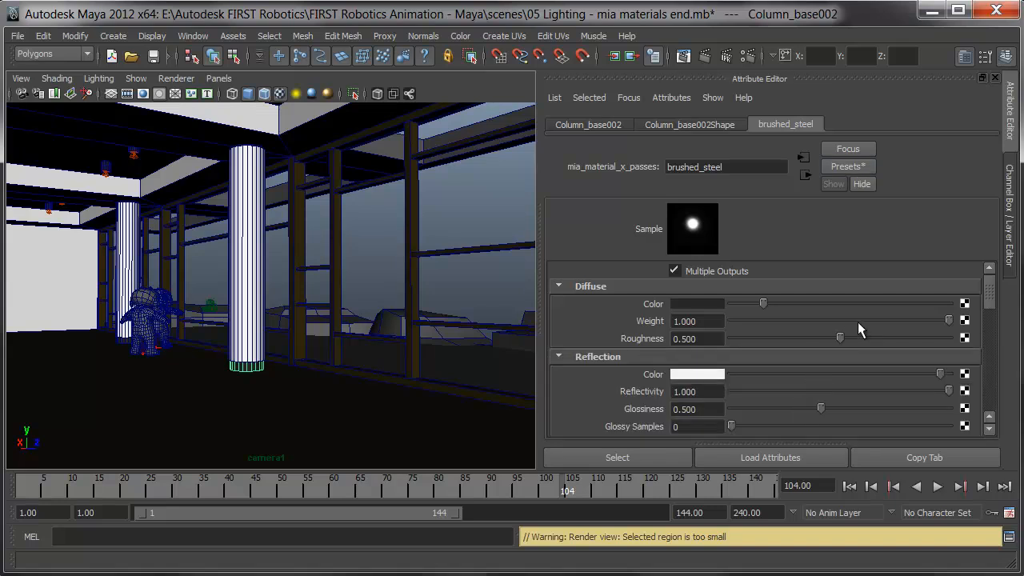
scroll(857, 327, down, 2)
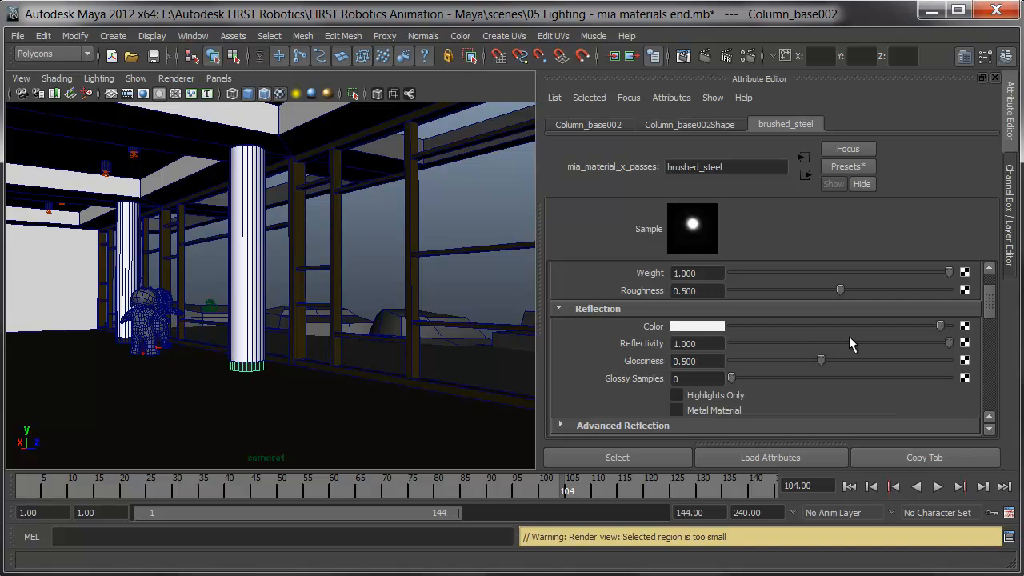
scroll(831, 336, down, 4)
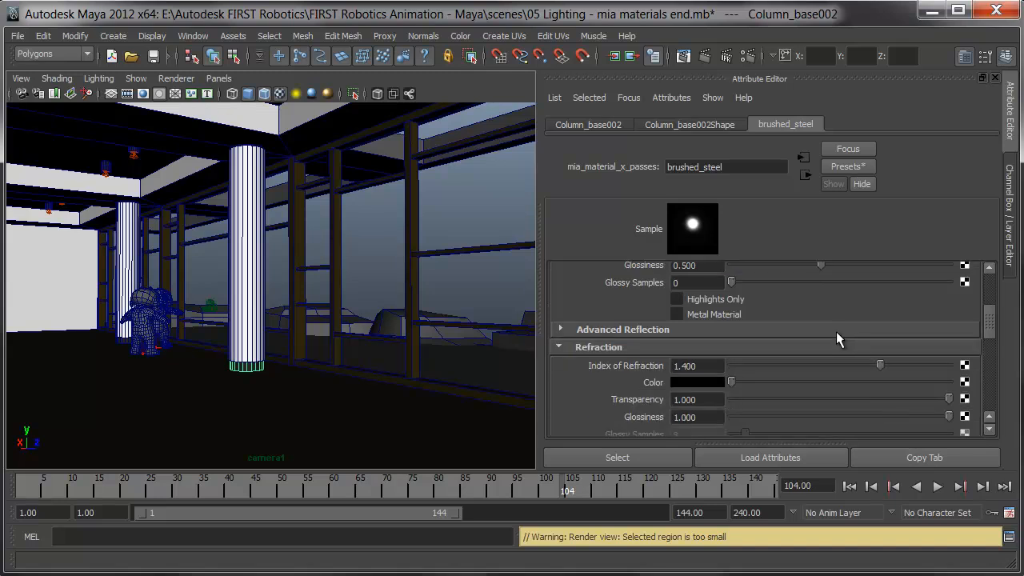